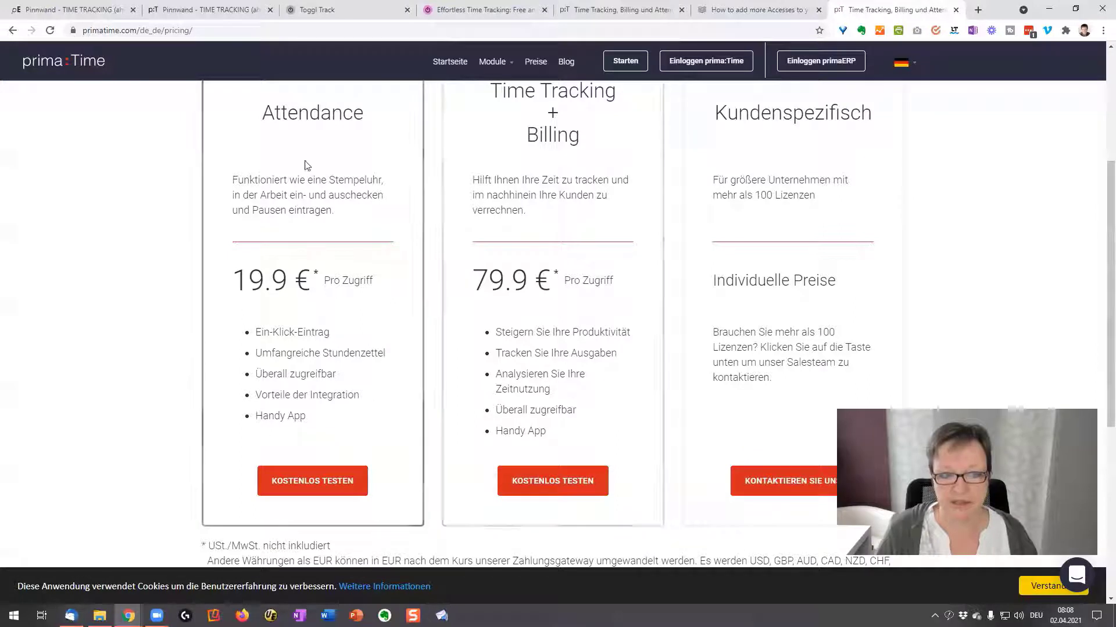
# Compare the monthly and yearly prices of the prima:Time plans, ending on the yearly billing view
pyautogui.scroll(2, 347, 193)
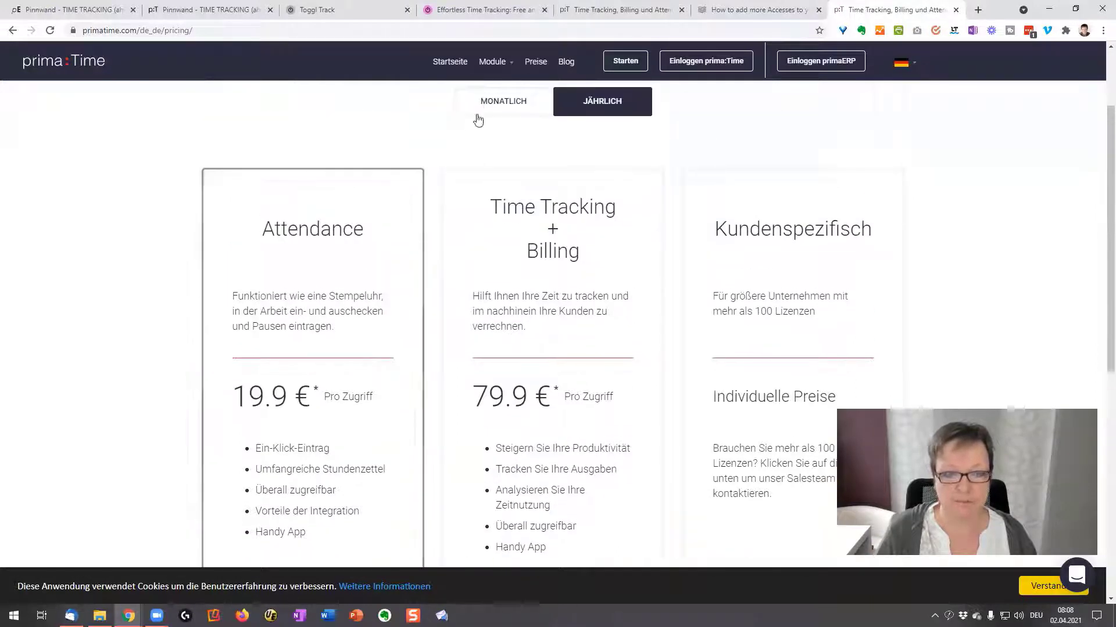
pyautogui.click(491, 104)
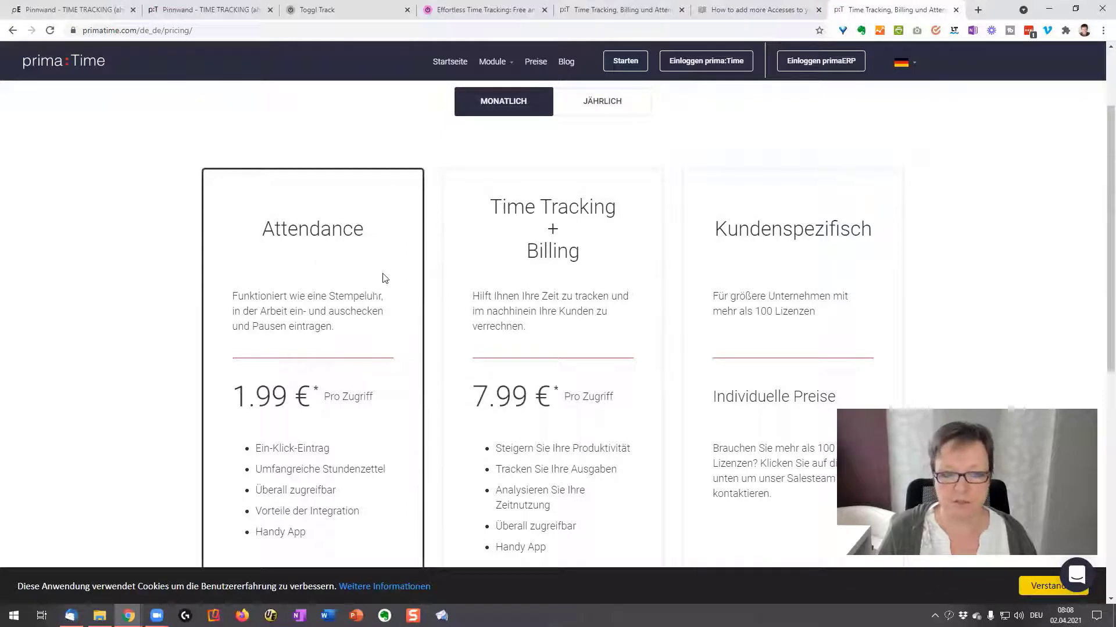
pyautogui.click(601, 102)
pyautogui.scroll(-3, 615, 234)
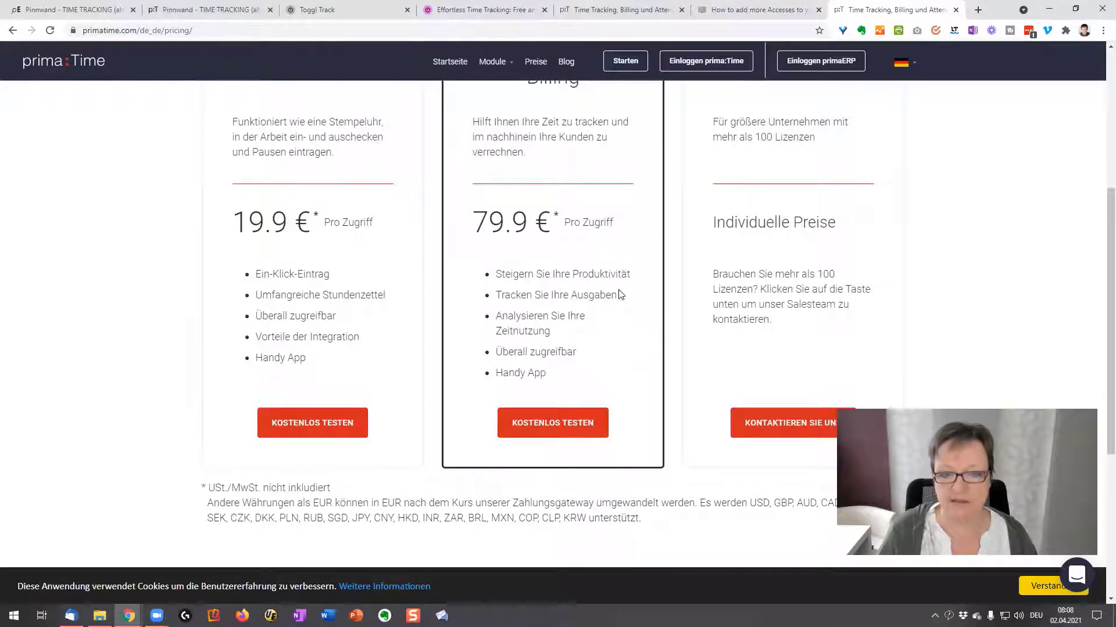
pyautogui.scroll(1, 619, 316)
pyautogui.scroll(1, 619, 315)
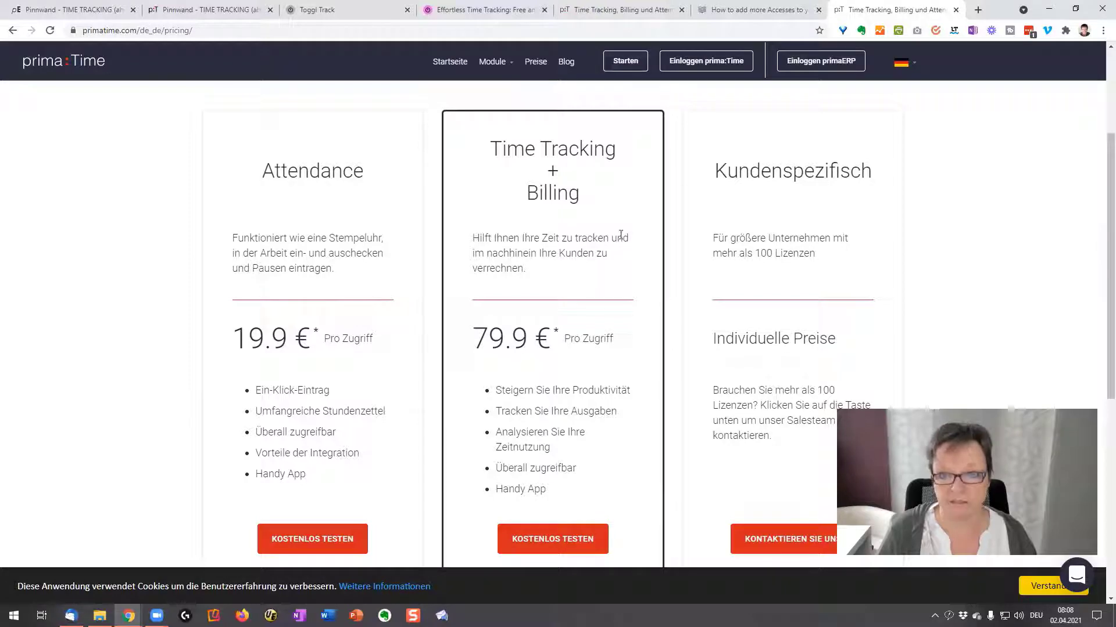
# Close the help article on adding more accesses and both open prima:Time pricing pages
pyautogui.click(784, 8)
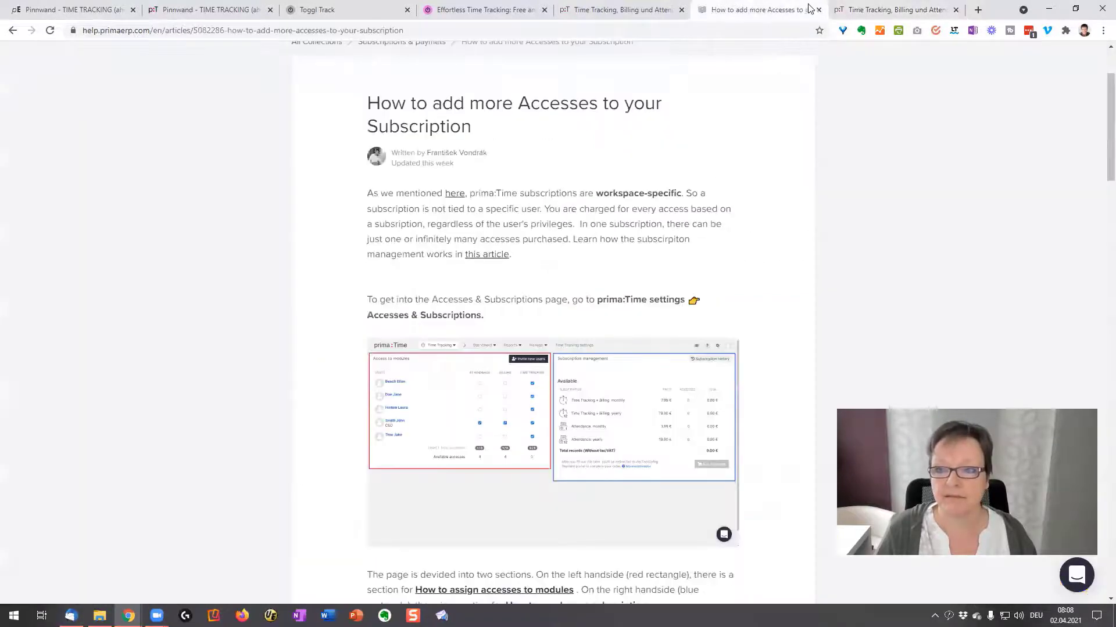
pyautogui.click(818, 9)
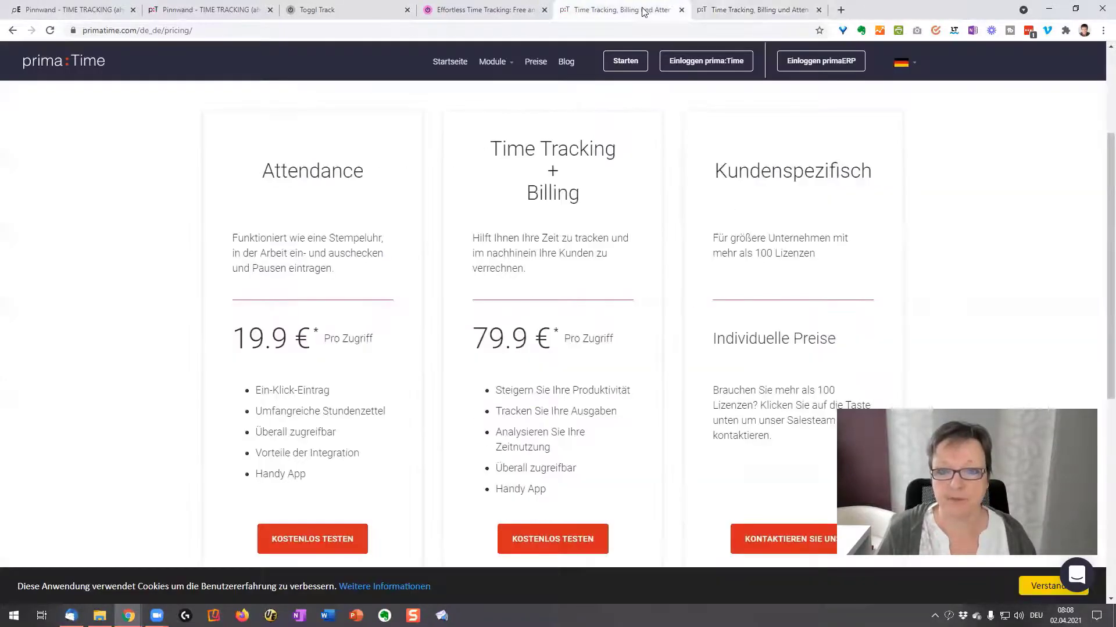
pyautogui.middleClick(694, 10)
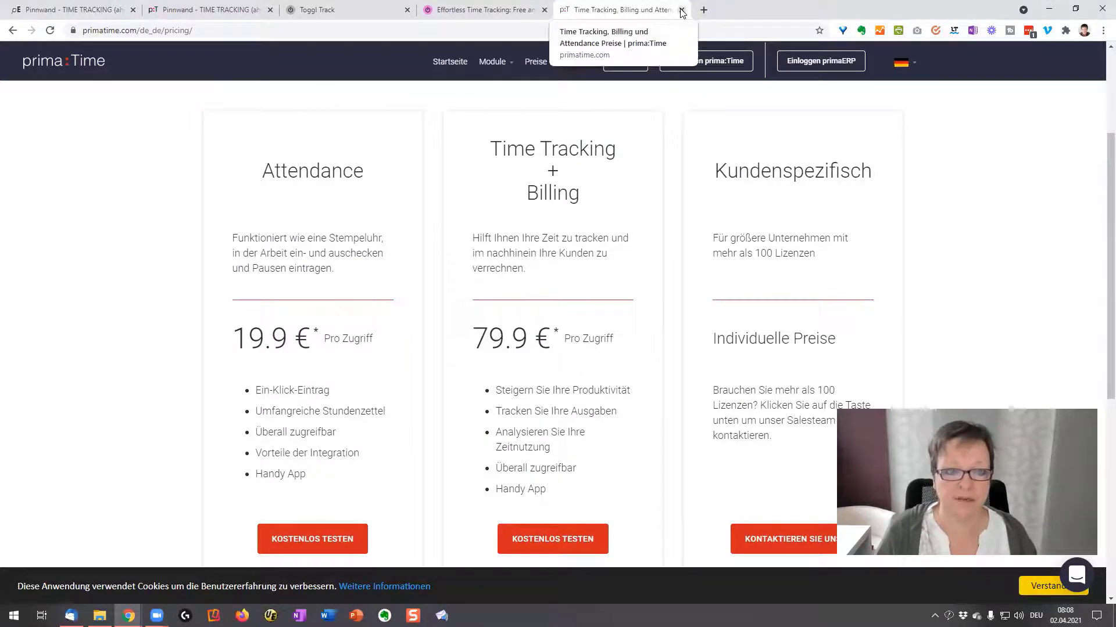
pyautogui.click(682, 10)
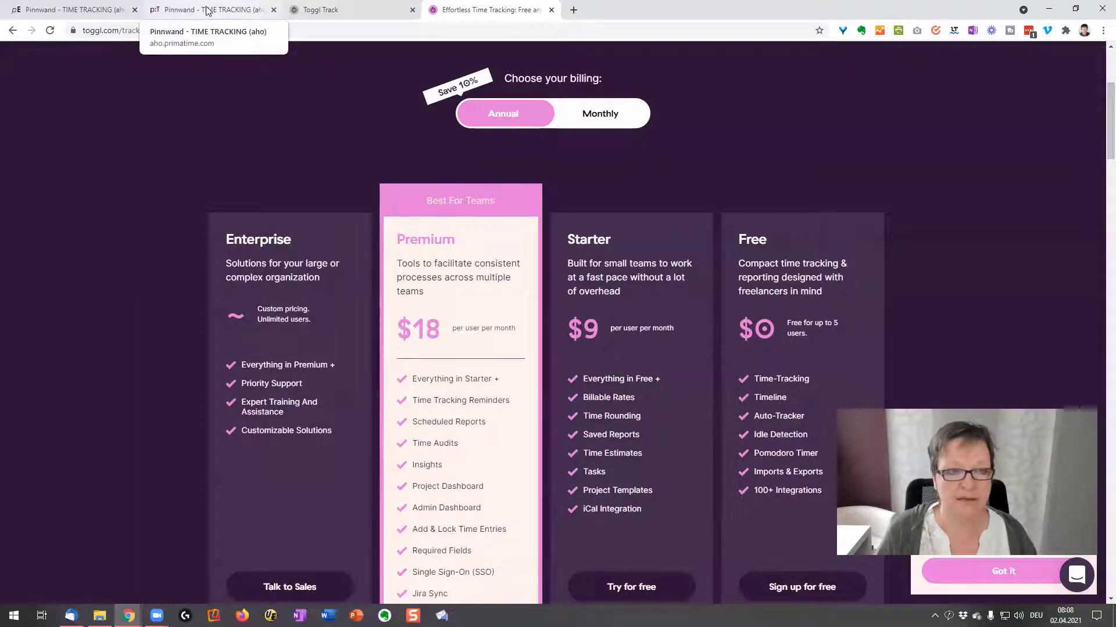
# Compare this week's time-tracking calendar in primaERP with the same week in prima:Time
pyautogui.click(82, 10)
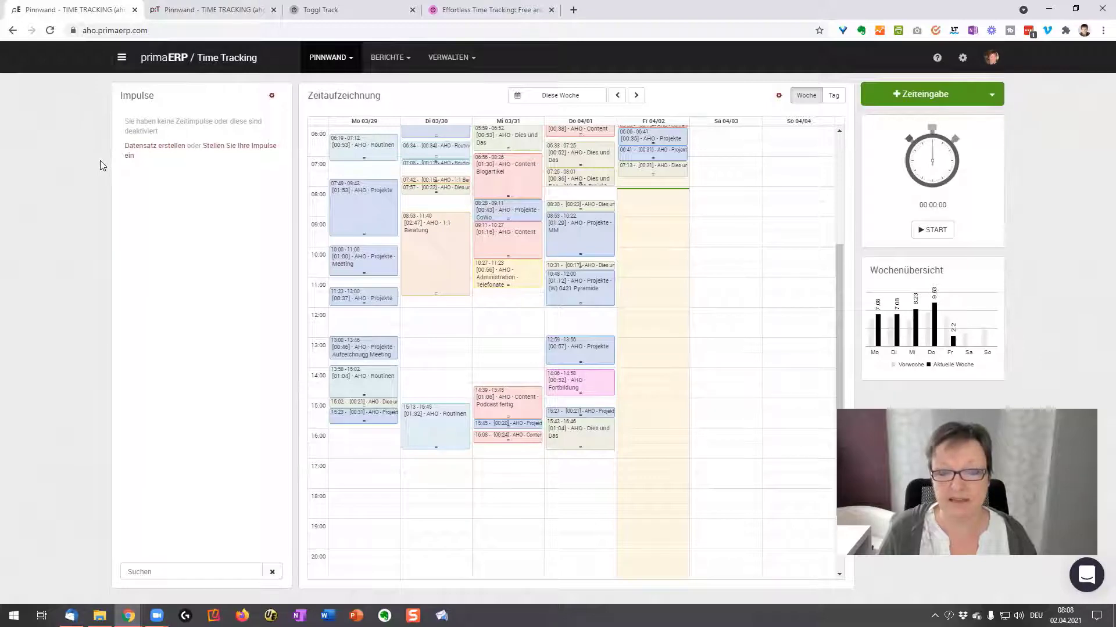
pyautogui.click(217, 7)
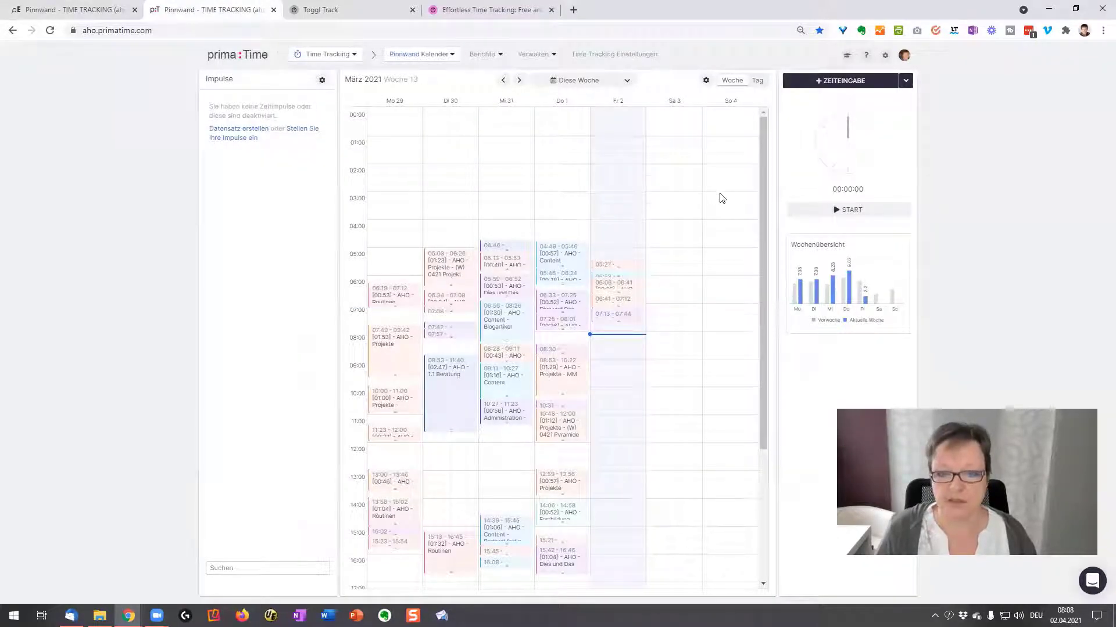
pyautogui.scroll(-1, 719, 197)
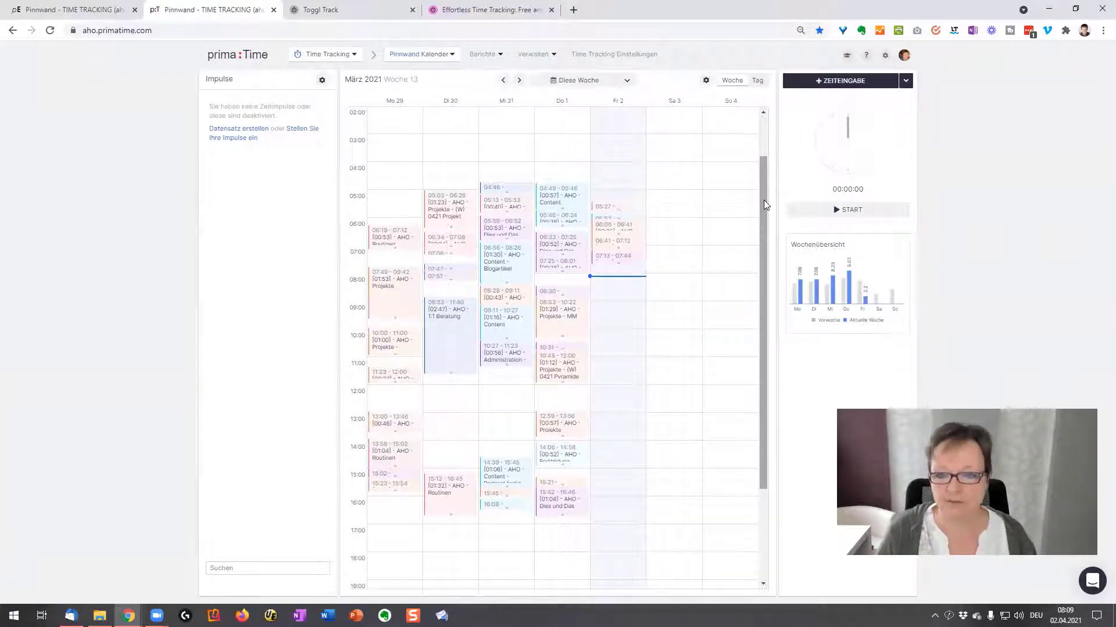
pyautogui.moveTo(764, 203); pyautogui.dragTo(765, 175)
# Examine the module choices, the Pinnwand views and the Berichte types available in prima:Time
pyautogui.click(452, 55)
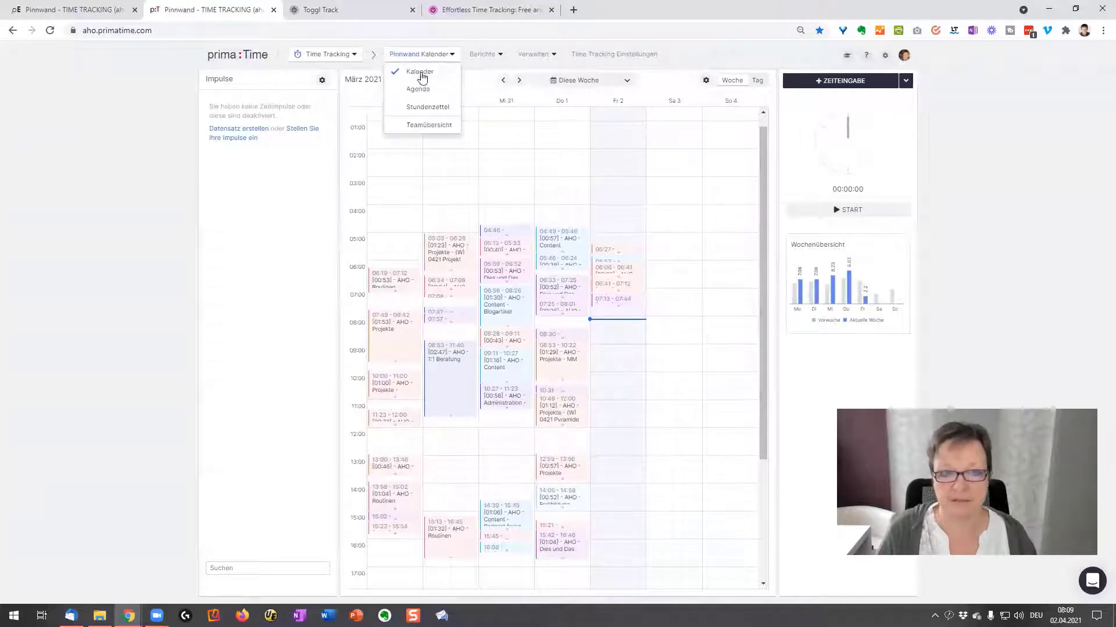
pyautogui.click(347, 56)
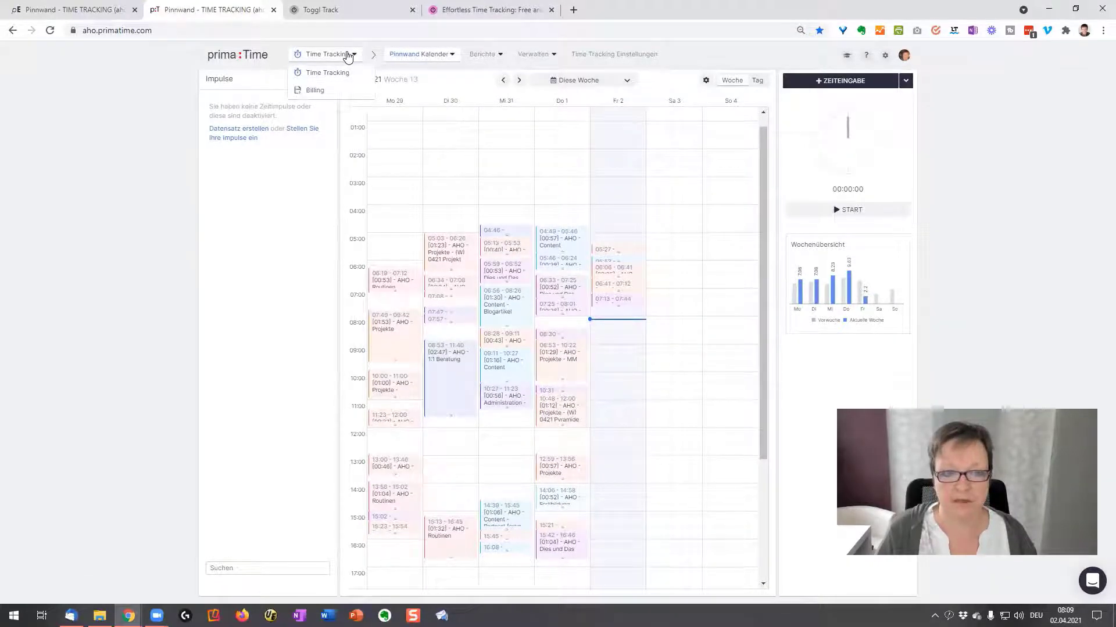
pyautogui.click(427, 54)
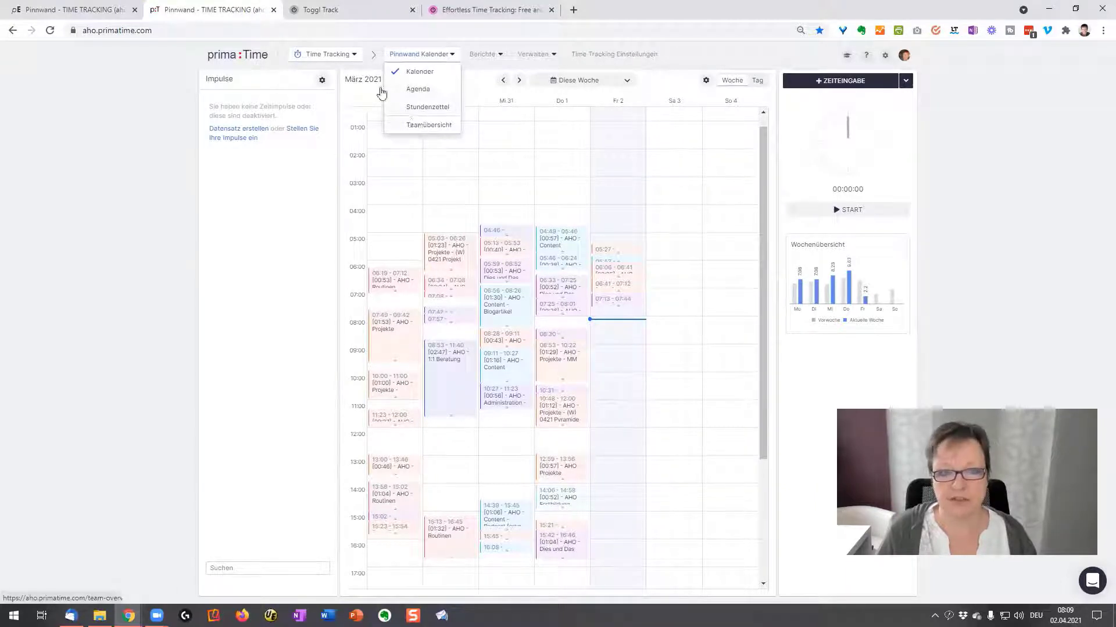
pyautogui.click(491, 58)
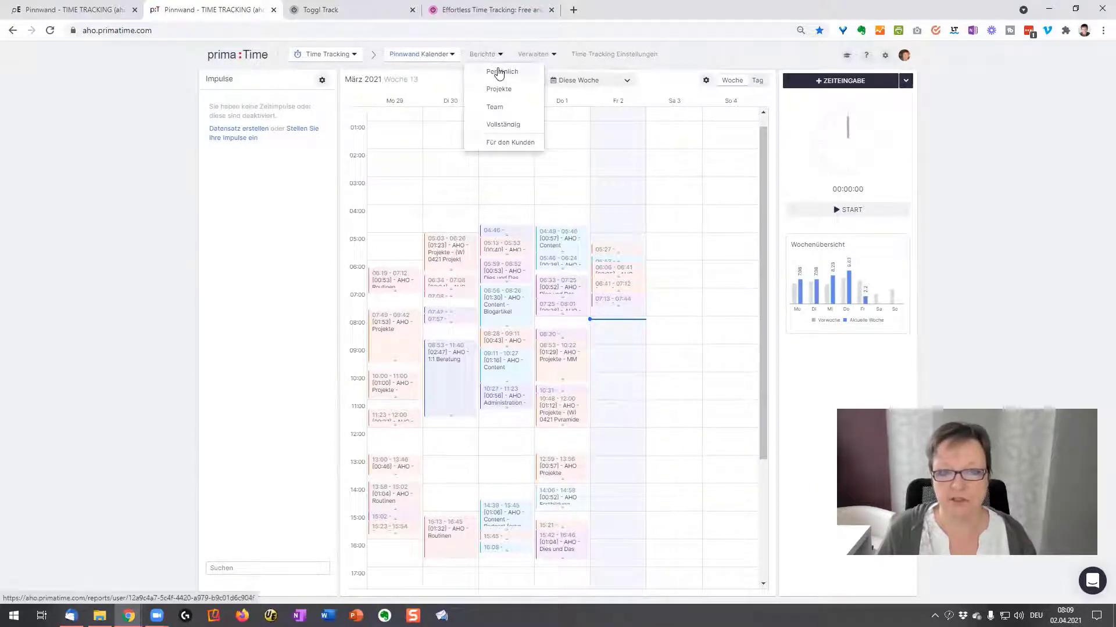
pyautogui.moveTo(549, 57)
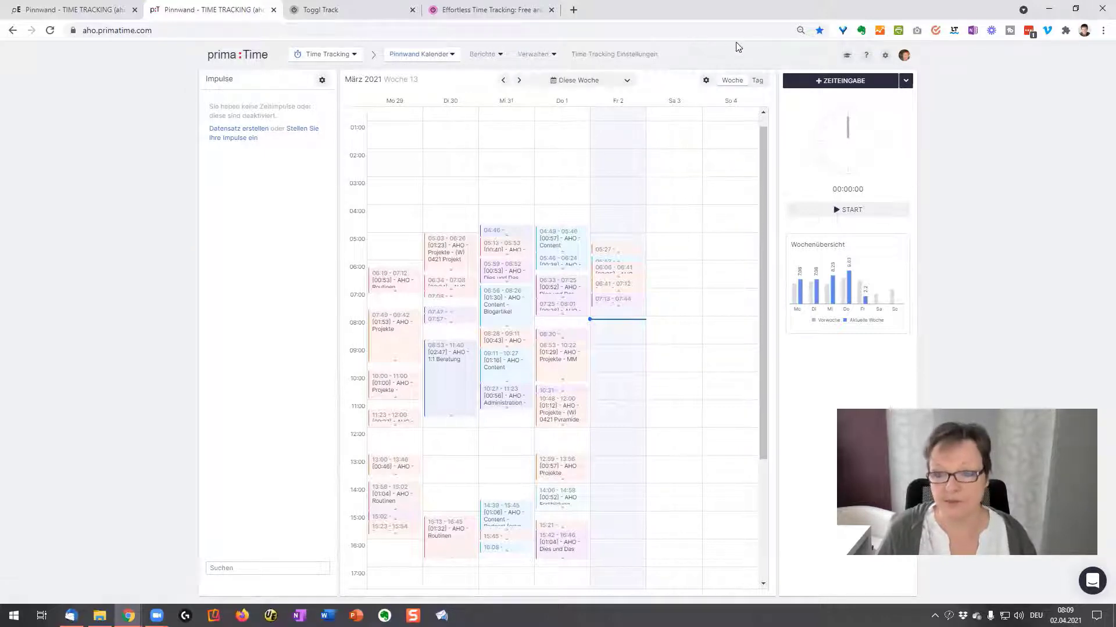
# Compare the stopwatch and Wochenübersicht layout on the primaERP dashboard with those in prima:Time
pyautogui.click(72, 9)
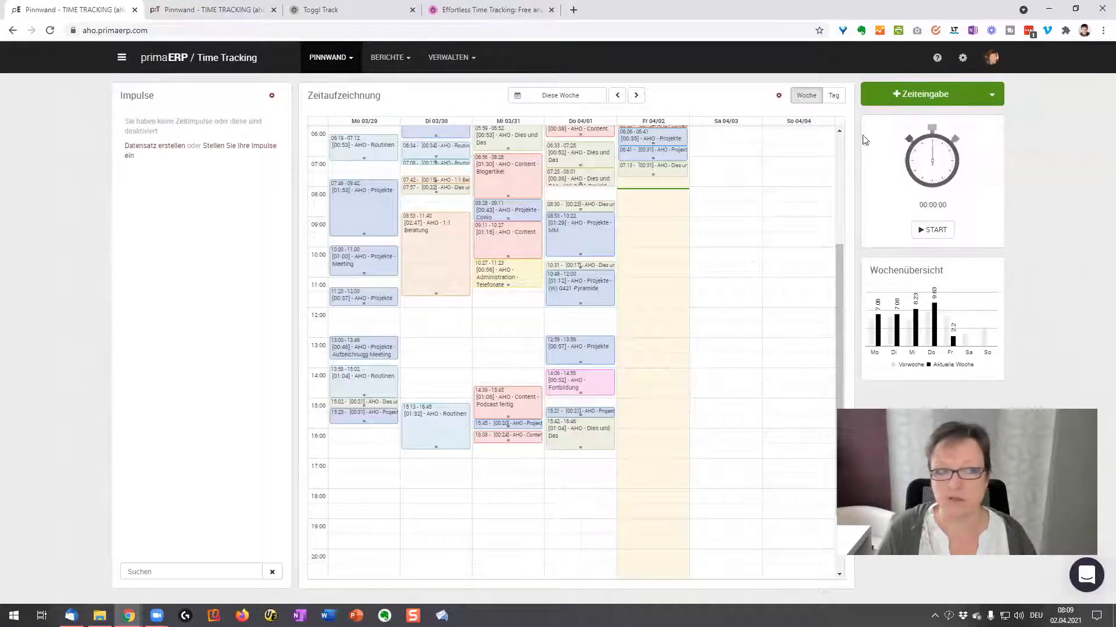
pyautogui.click(198, 10)
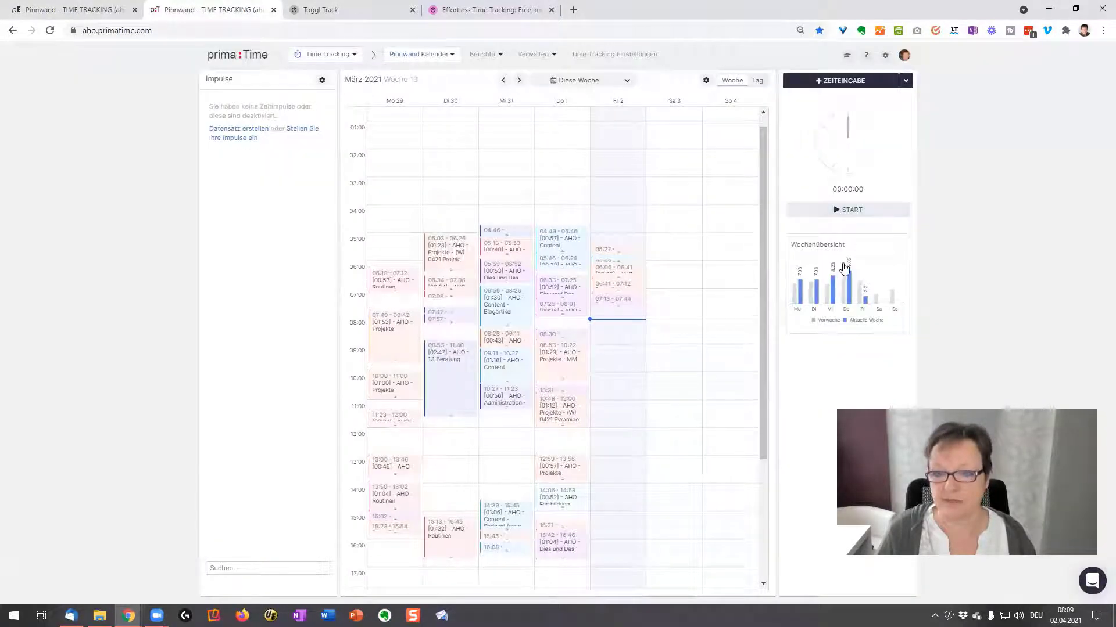
pyautogui.click(87, 11)
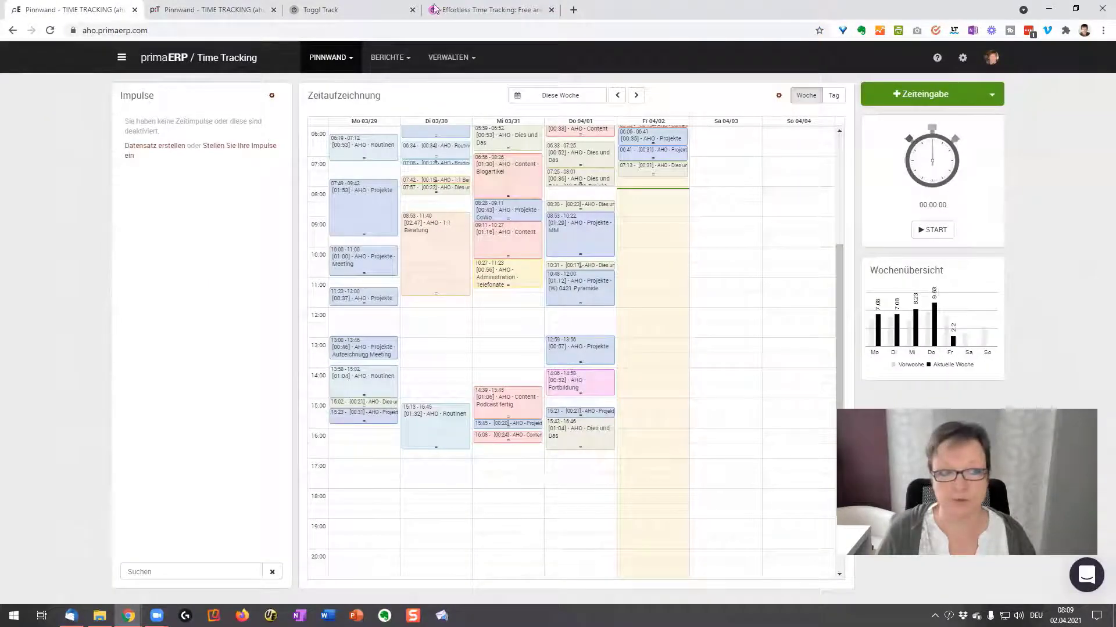
# Return to prima:Time and open the page with module access rights and Abo-Management
pyautogui.click(223, 10)
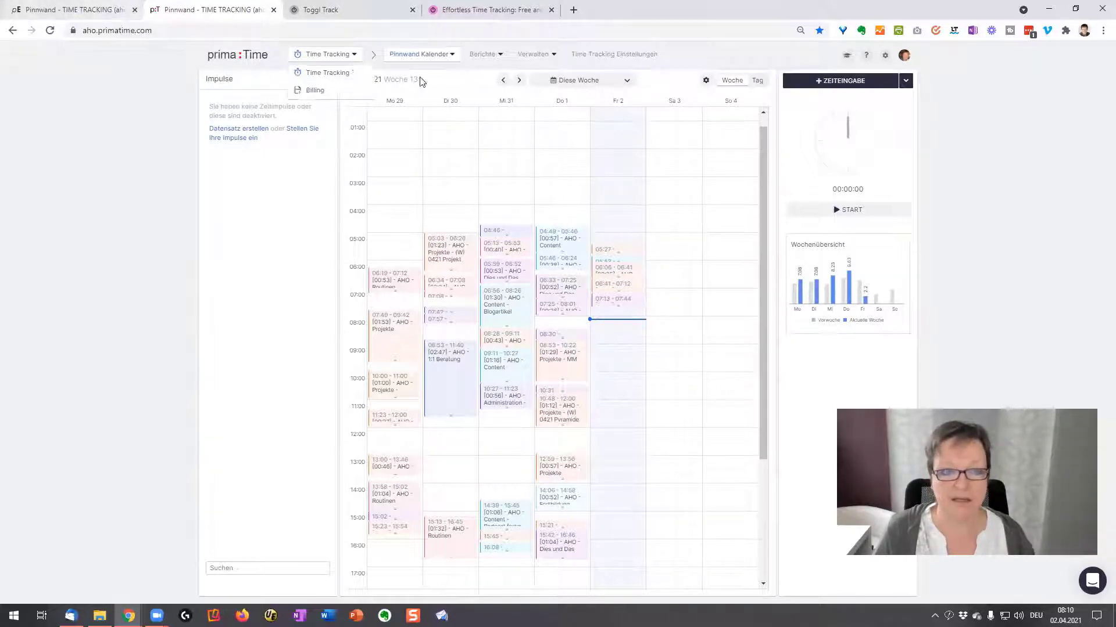
pyautogui.moveTo(447, 58)
pyautogui.moveTo(885, 55)
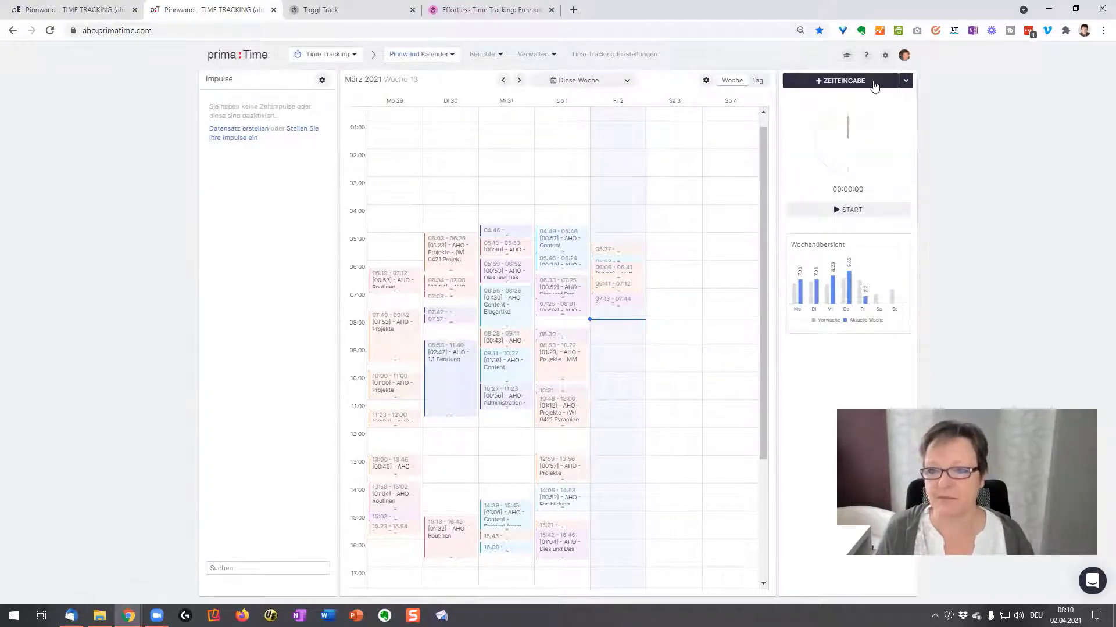
pyautogui.click(868, 143)
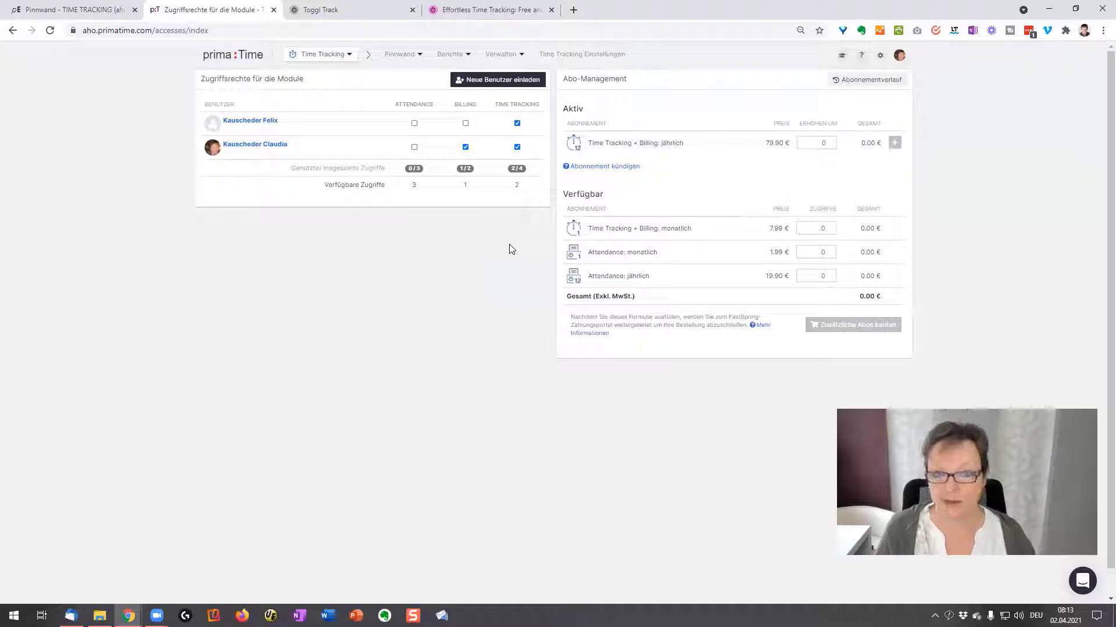
# Switch to the Toggl Track pricing page and examine the Free plan's user limit and the Starter plan's price
pyautogui.click(381, 15)
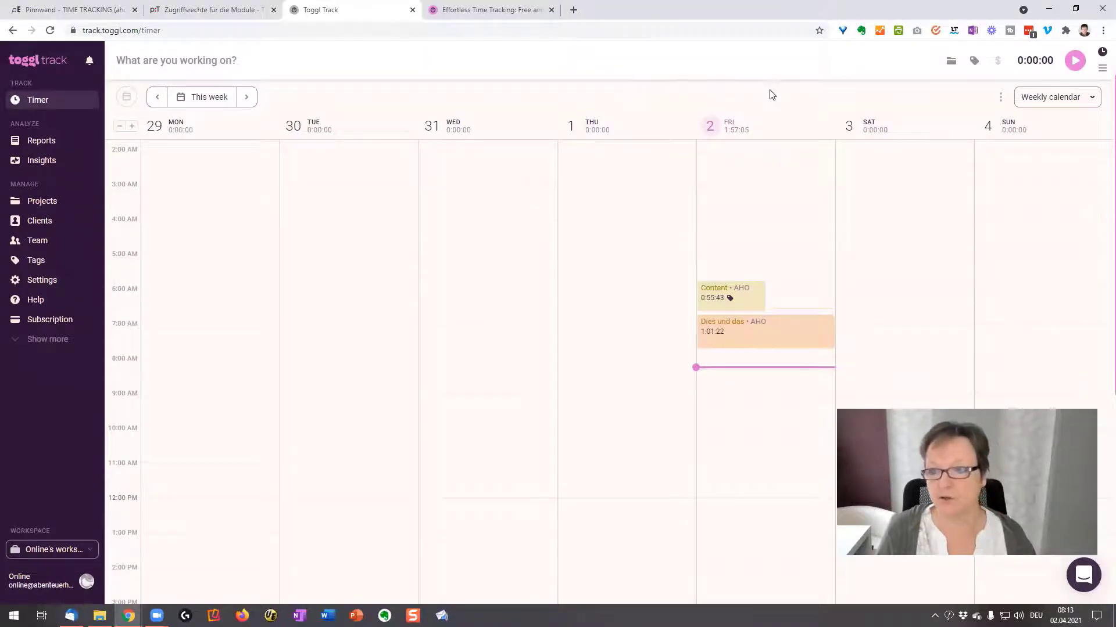
pyautogui.click(520, 11)
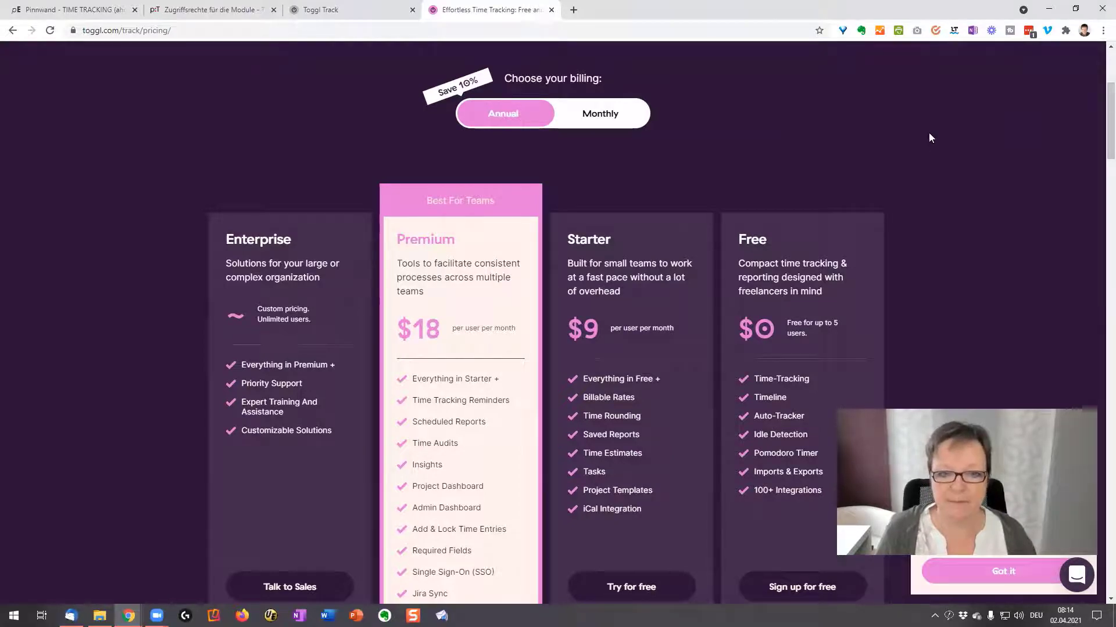
pyautogui.scroll(-2, 933, 124)
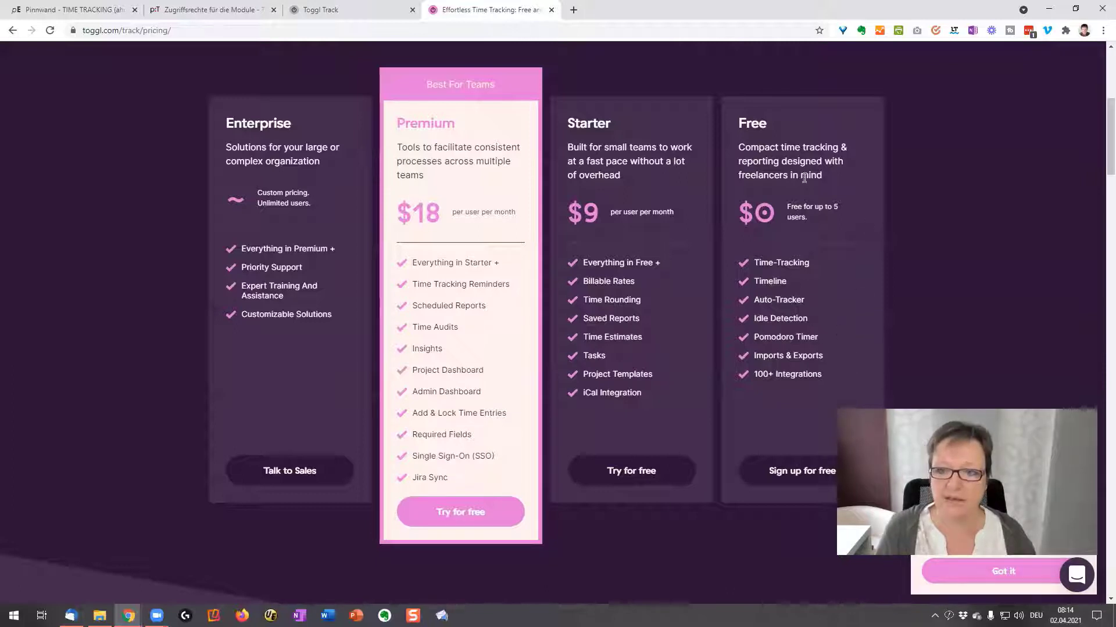
pyautogui.moveTo(789, 207); pyautogui.dragTo(814, 216)
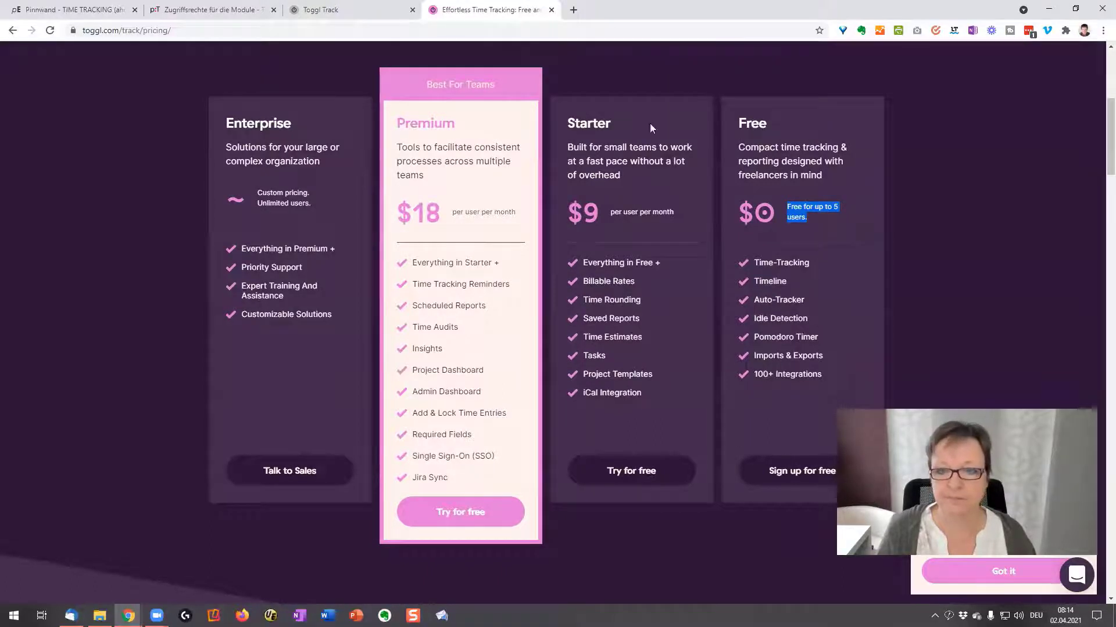
pyautogui.moveTo(567, 212); pyautogui.dragTo(604, 211)
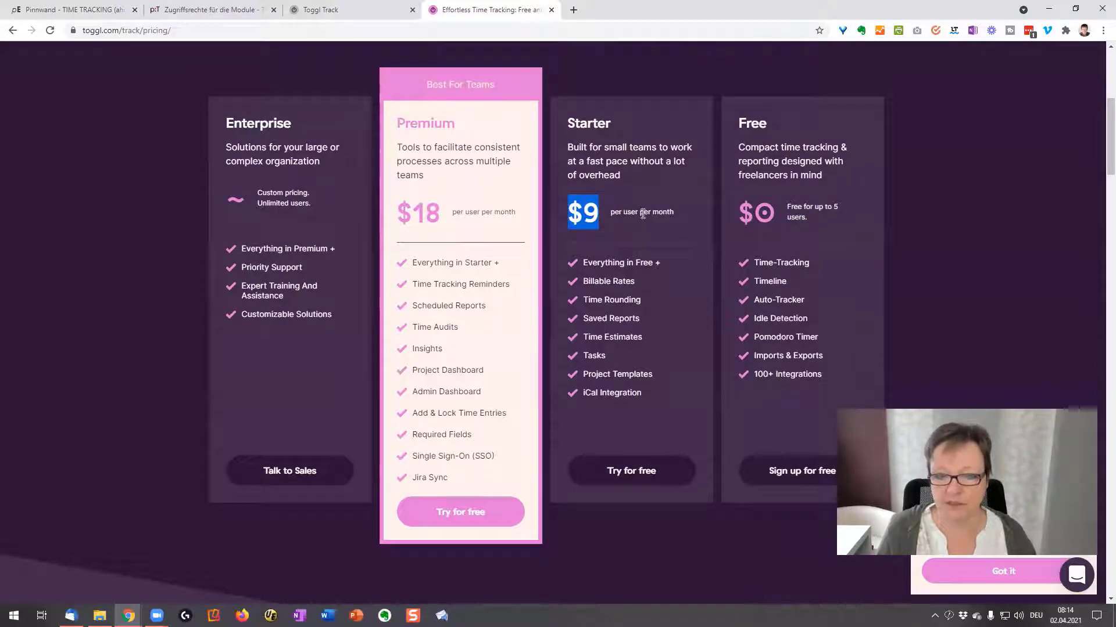
pyautogui.moveTo(738, 122); pyautogui.dragTo(767, 123)
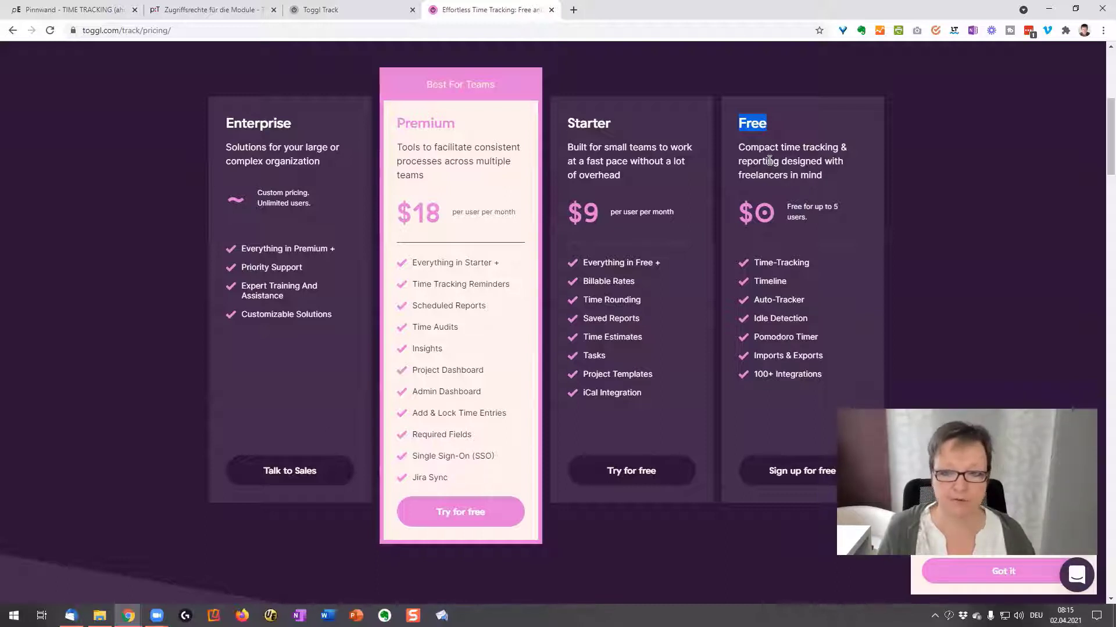
# Show the Toggl Track time entries in List view, and return to the Weekly calendar
pyautogui.click(340, 12)
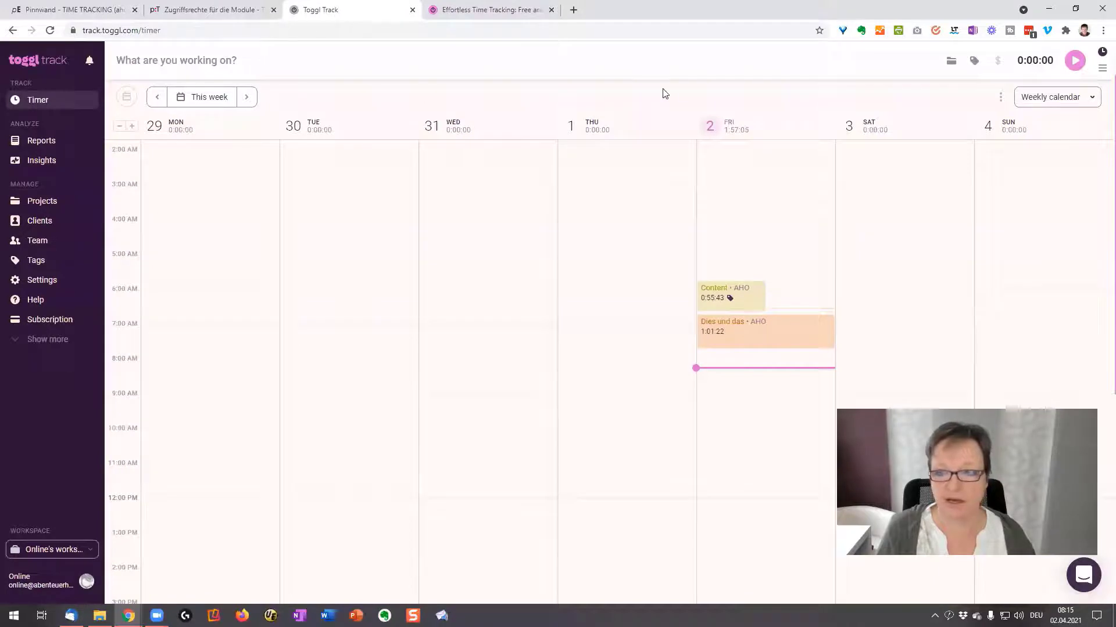
pyautogui.click(1068, 98)
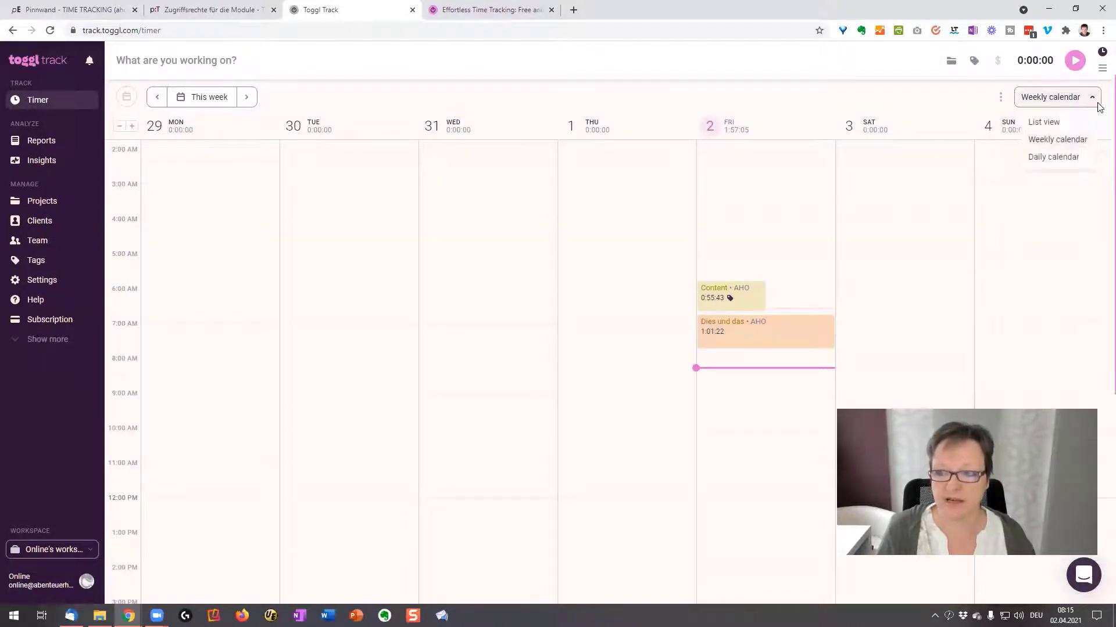
pyautogui.click(1044, 122)
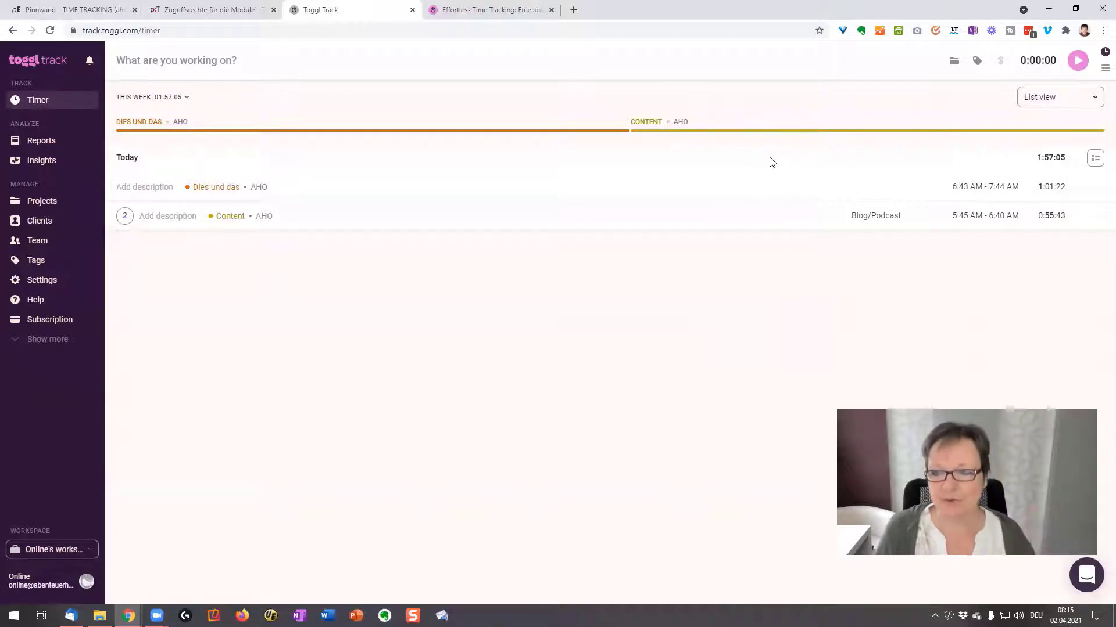
pyautogui.click(1088, 103)
pyautogui.click(1066, 141)
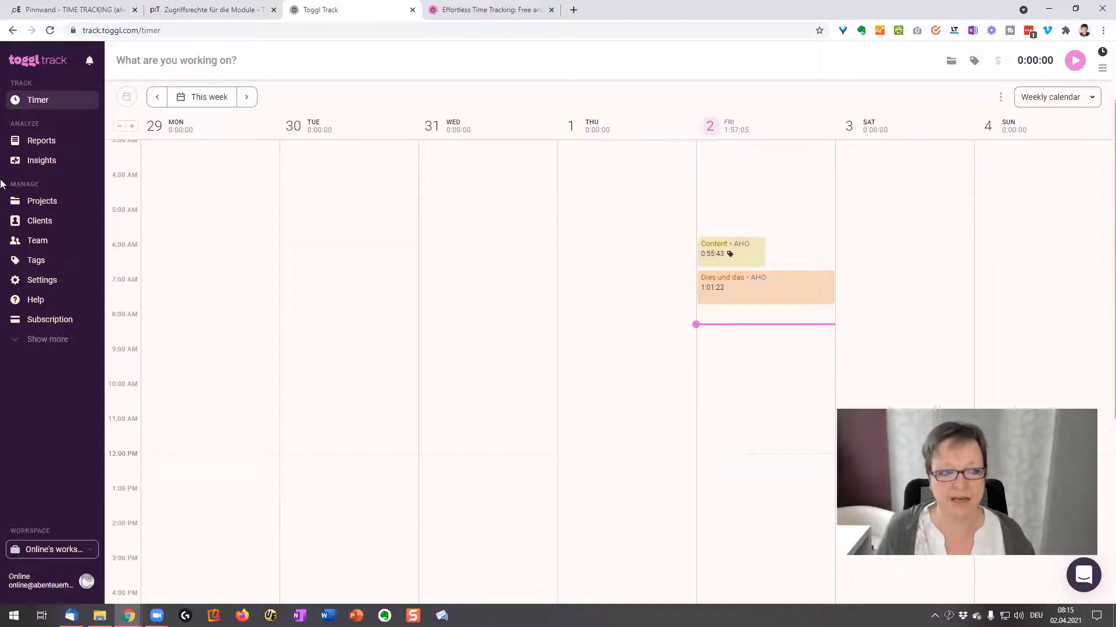
# Review the clients, projects and tags set up in the Toggl Track workspace
pyautogui.click(37, 223)
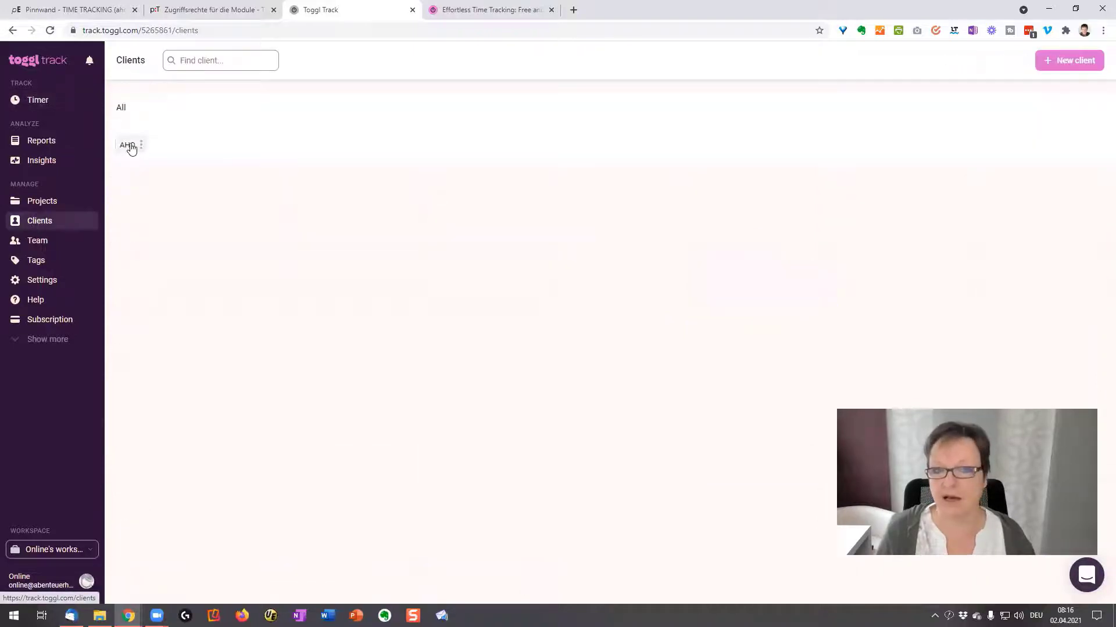
pyautogui.click(45, 200)
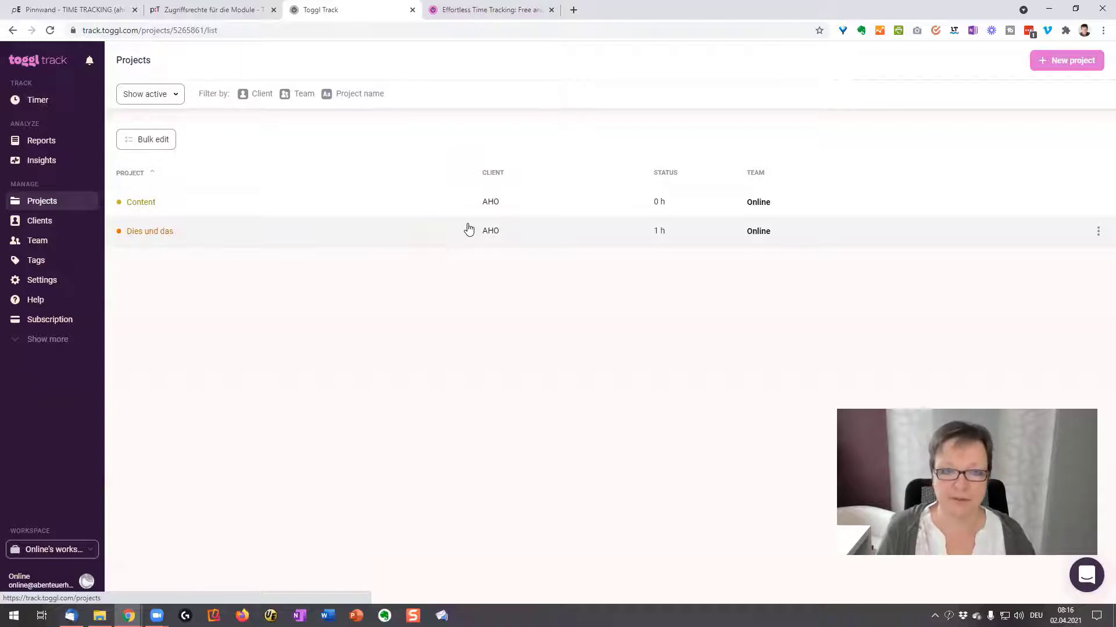
pyautogui.click(33, 263)
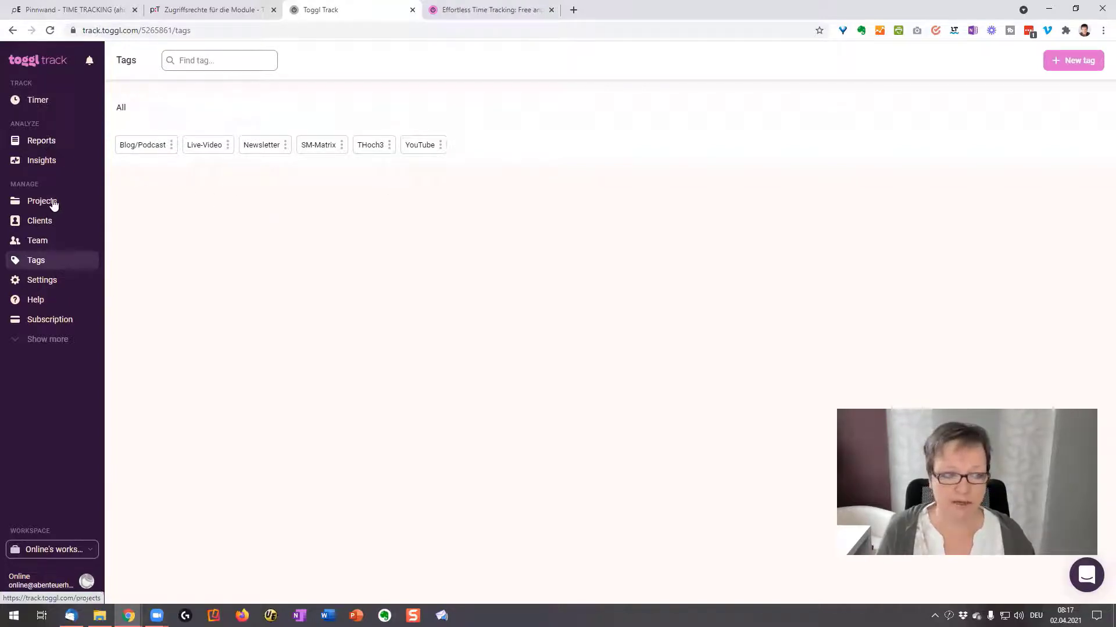
# Start the timer for the Content project of client AHO with the Live-Video tag
pyautogui.click(38, 102)
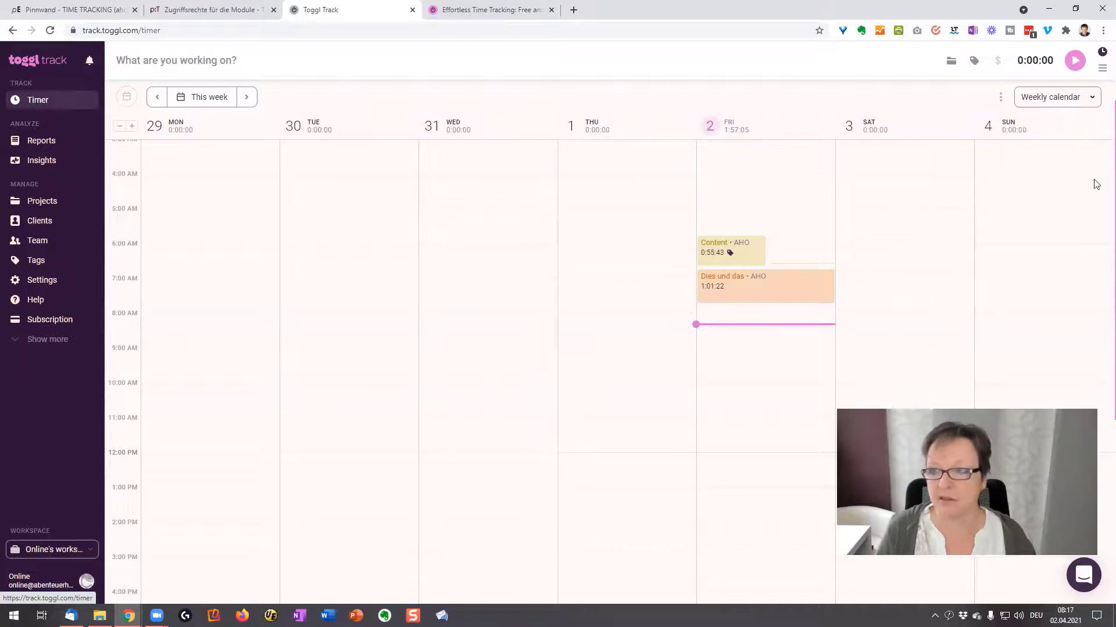
pyautogui.click(951, 65)
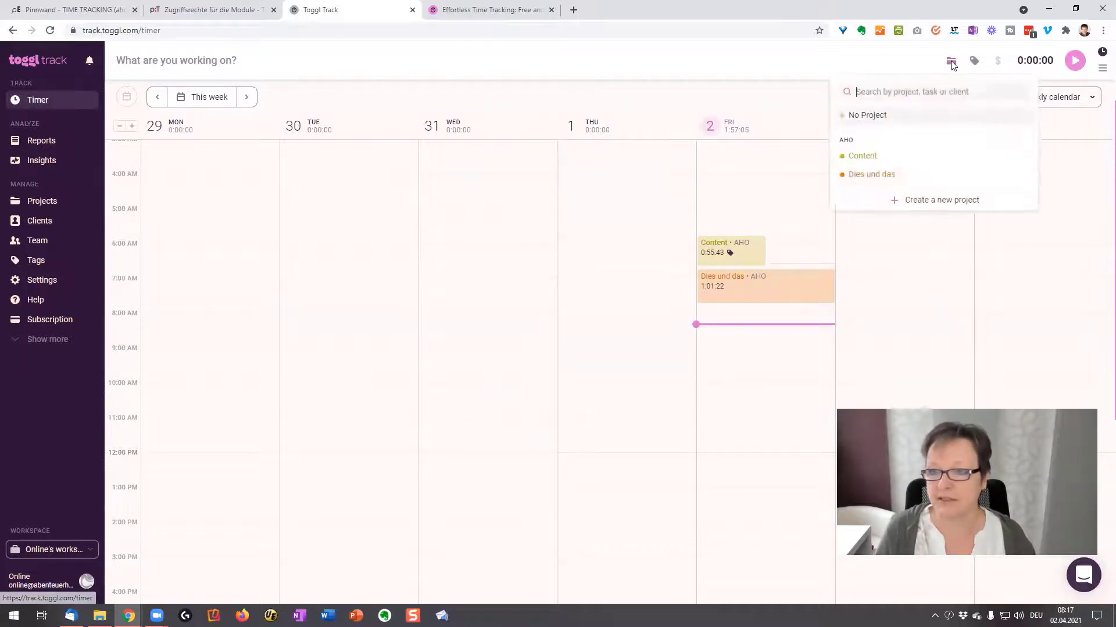
pyautogui.click(869, 156)
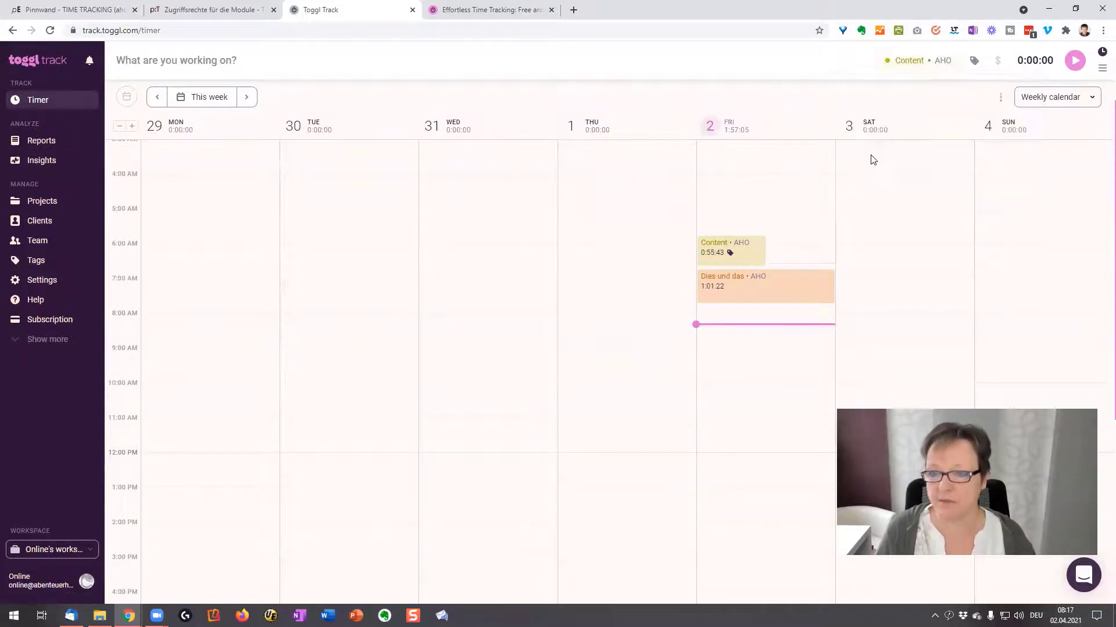
pyautogui.click(974, 61)
pyautogui.click(908, 138)
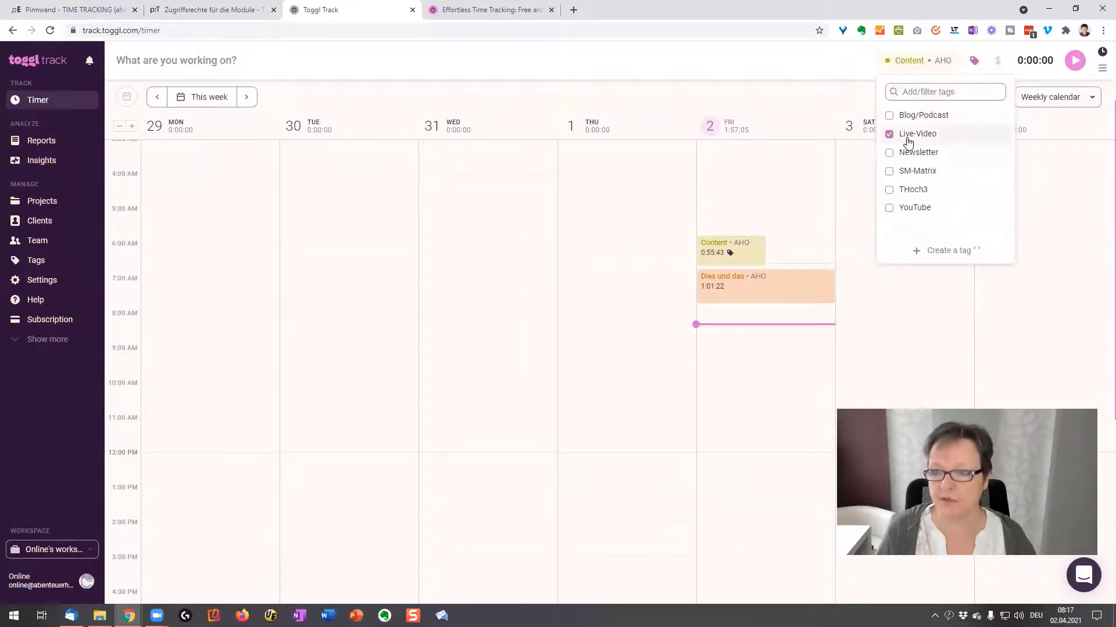
pyautogui.click(1075, 62)
pyautogui.click(1074, 62)
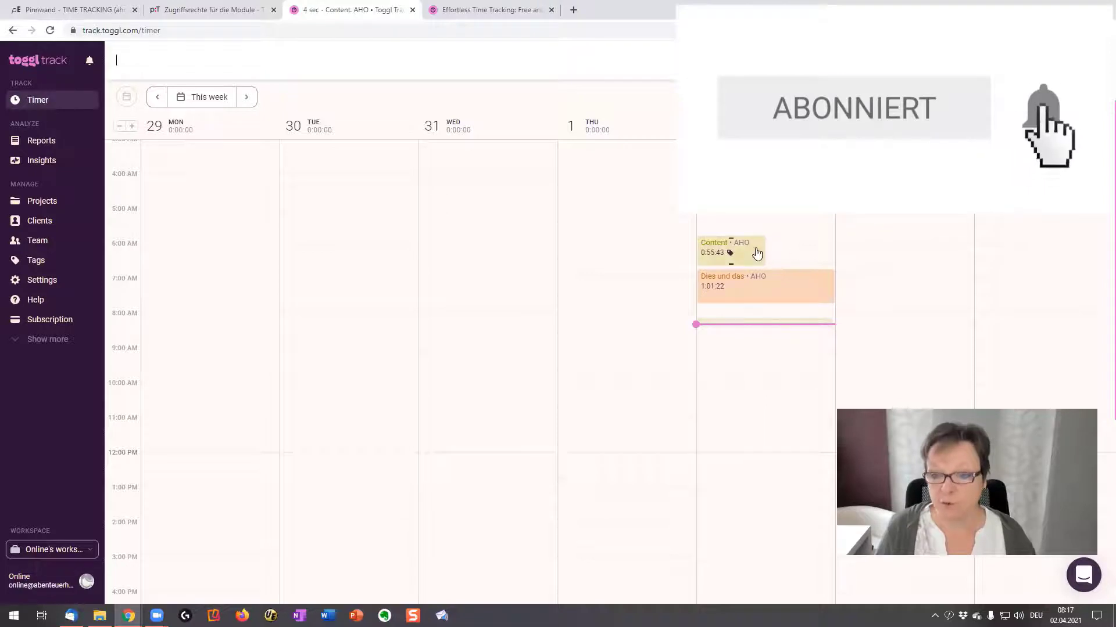
# Look over Friday's tracked entries in the weekly calendar and stop the running Content timer
pyautogui.moveTo(756, 252)
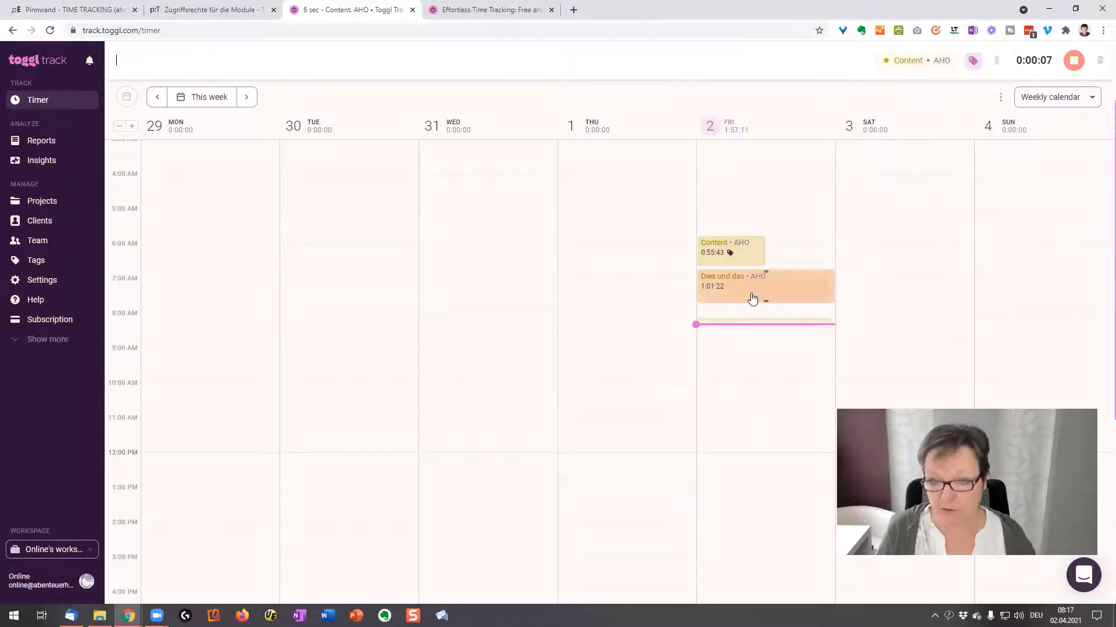
pyautogui.moveTo(755, 292)
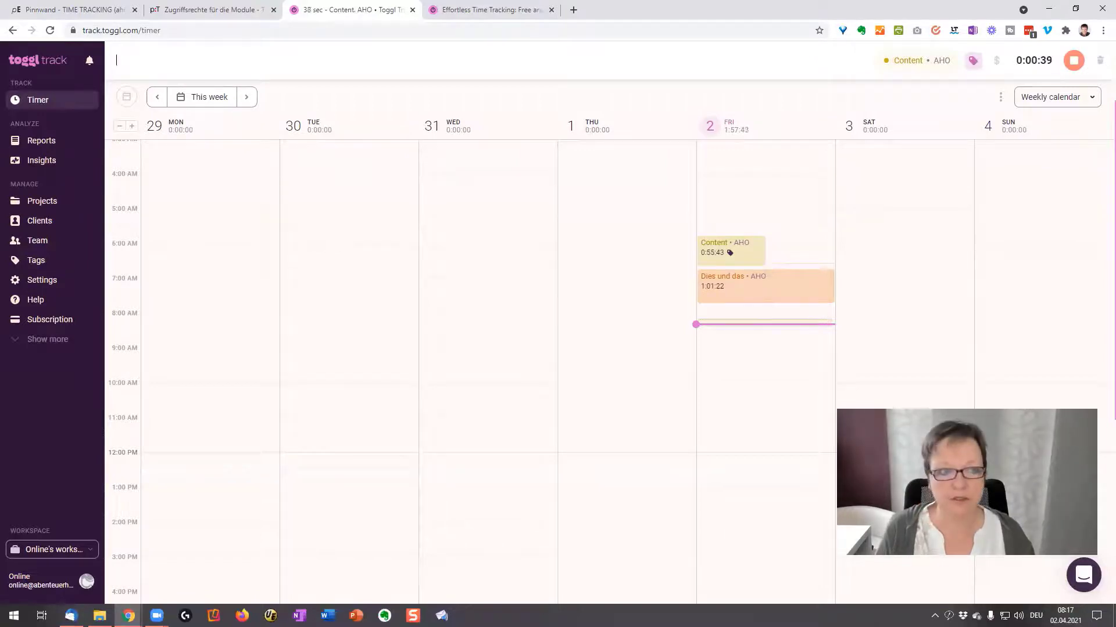
pyautogui.click(1073, 61)
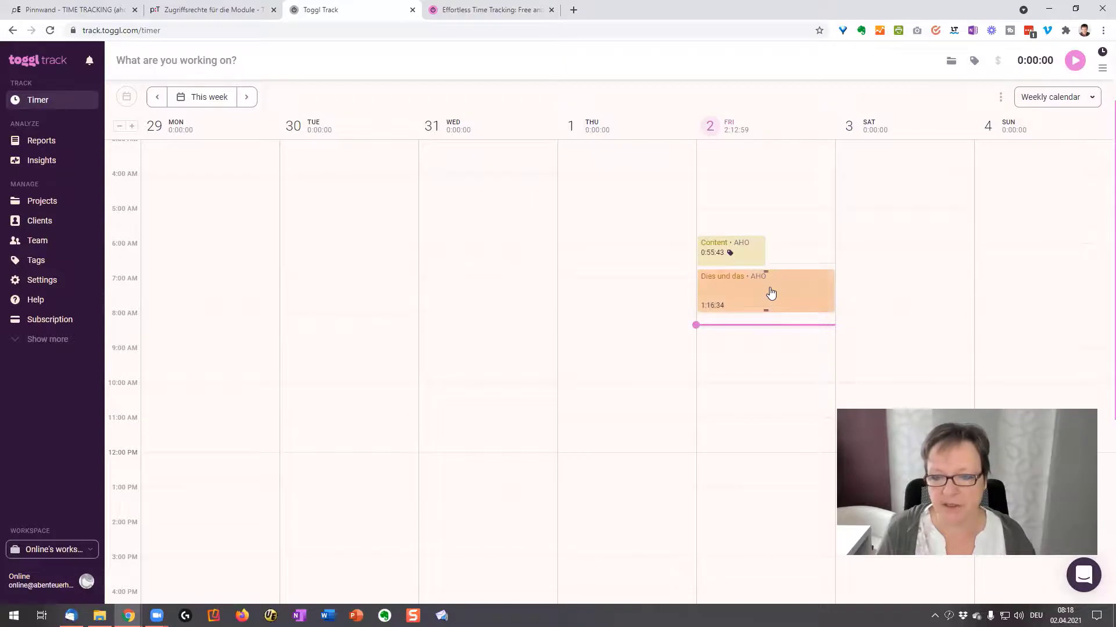
# Open Friday's Dies und das time entry for editing, review the available tags, and update the entry without adding any
pyautogui.click(770, 294)
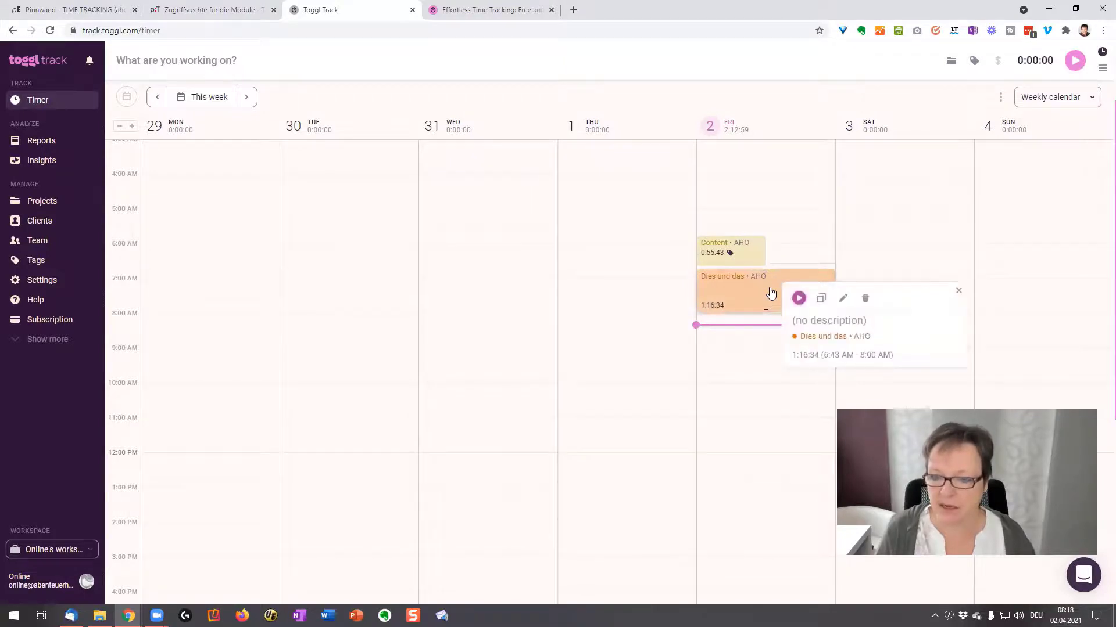
pyautogui.click(844, 299)
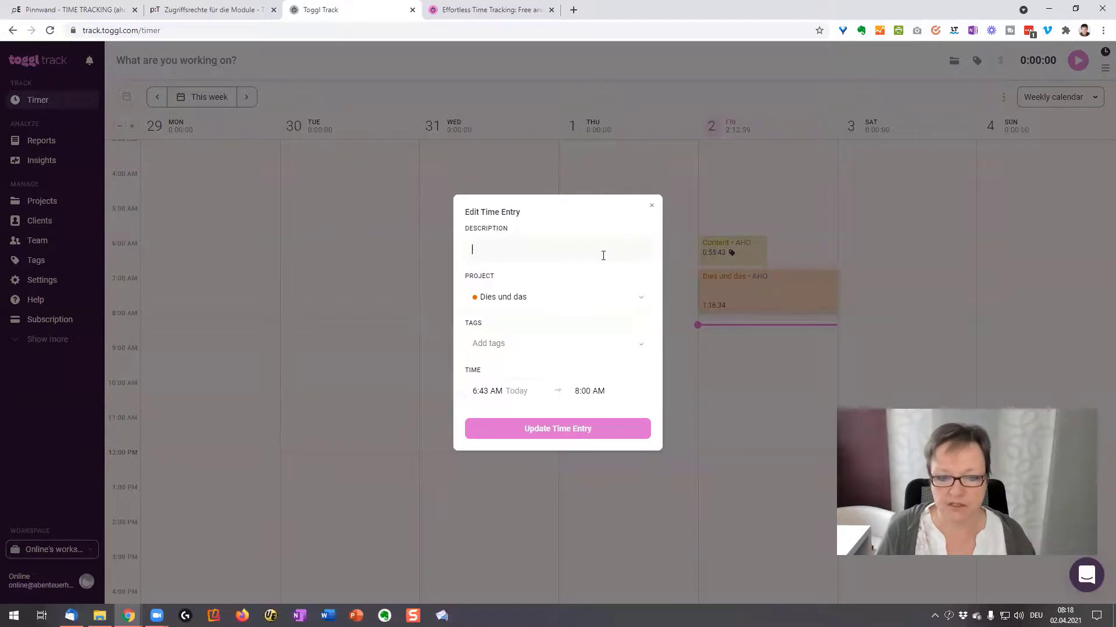
pyautogui.click(534, 348)
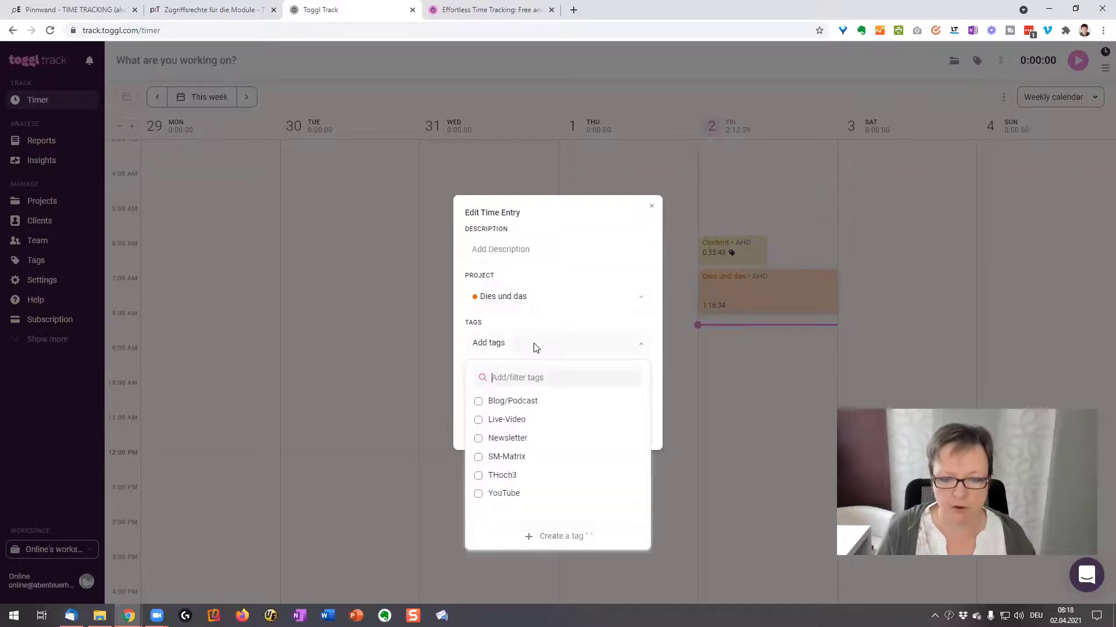
pyautogui.click(535, 347)
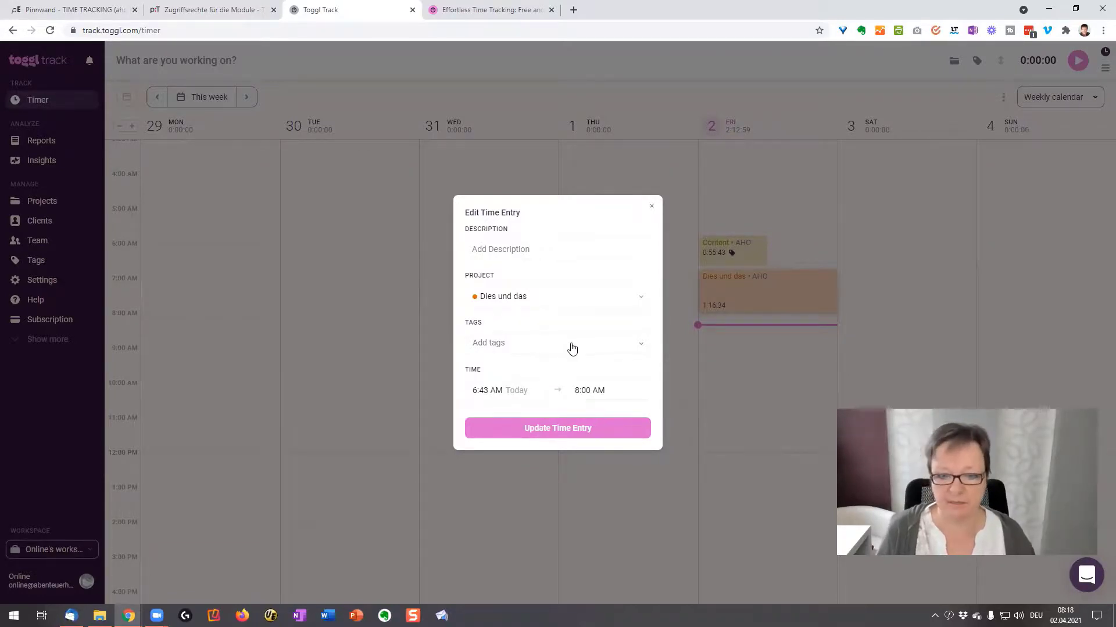
pyautogui.click(560, 431)
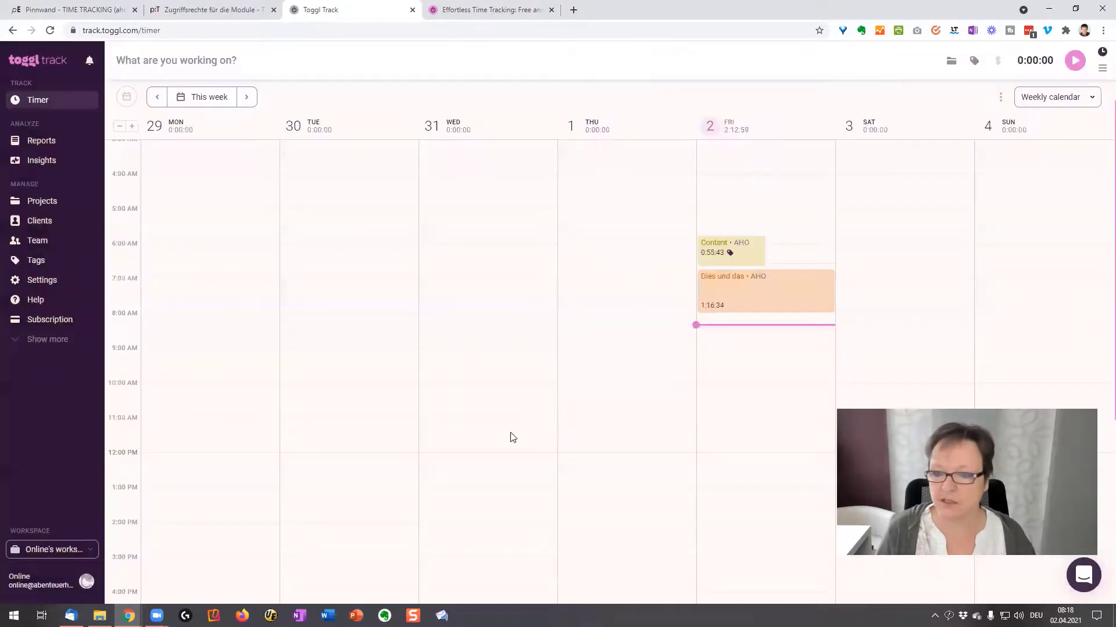